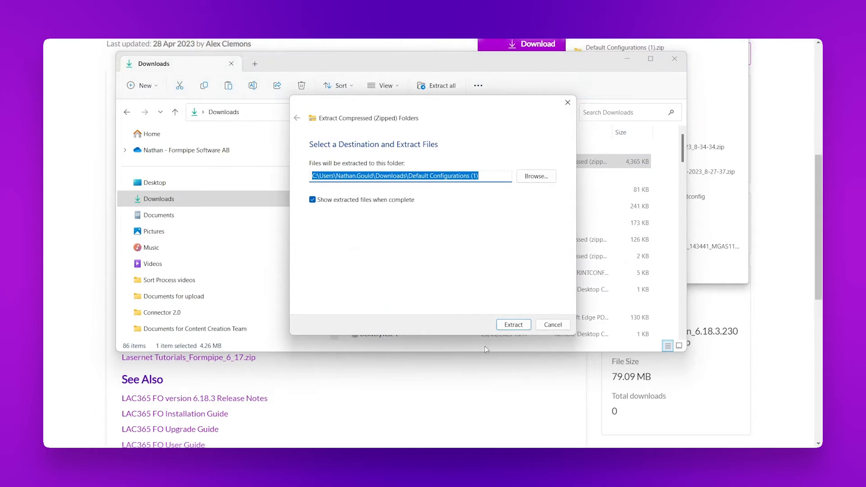
- Extract the downloaded configurations zip and open its Default Configurations folder
left_click(504, 326)
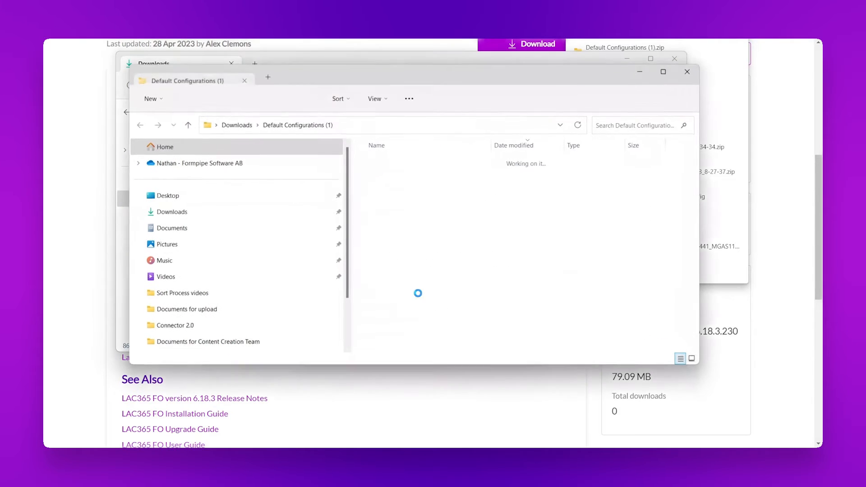
double_click(419, 180)
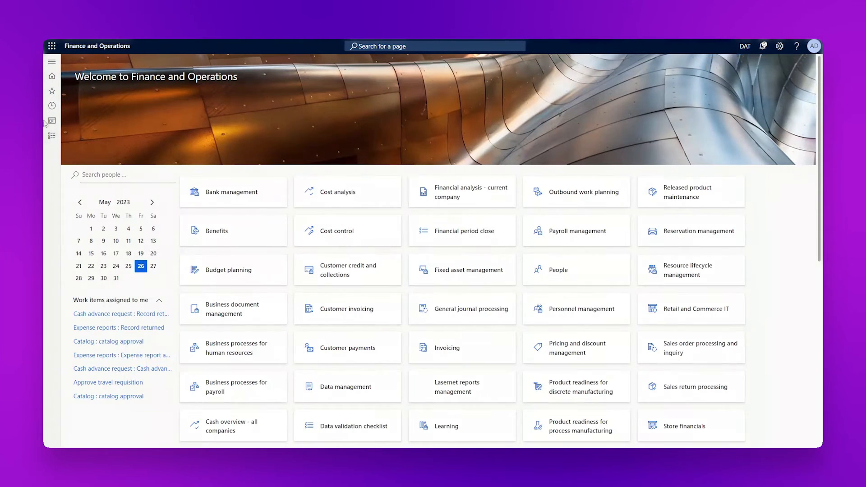
- Upload the LAC365FO 6180.xml file through Lasernet's Import Lasernet backup
left_click(58, 137)
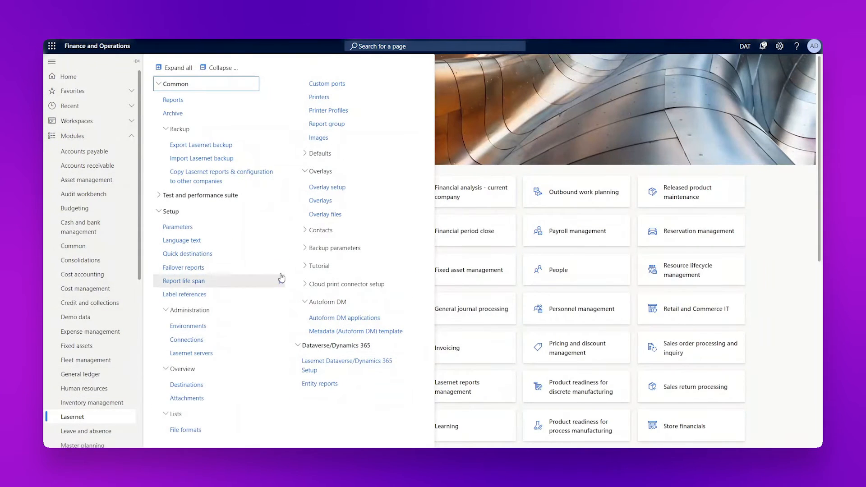
left_click(201, 159)
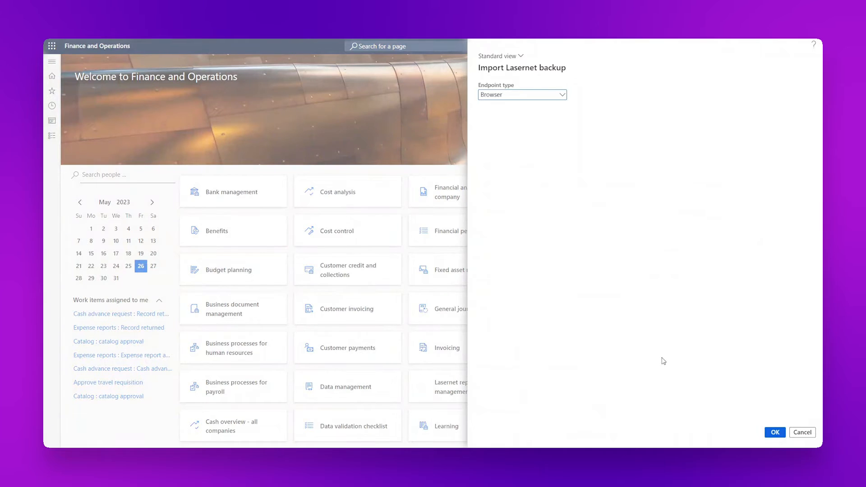
left_click(779, 436)
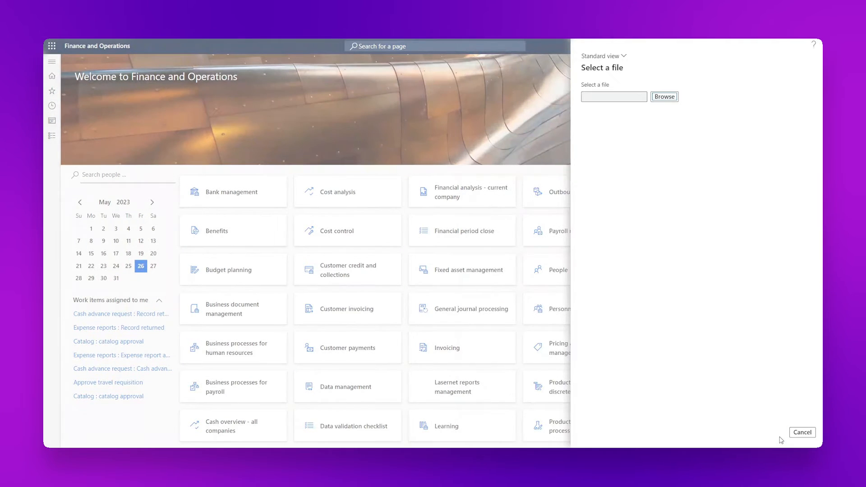
left_click(665, 98)
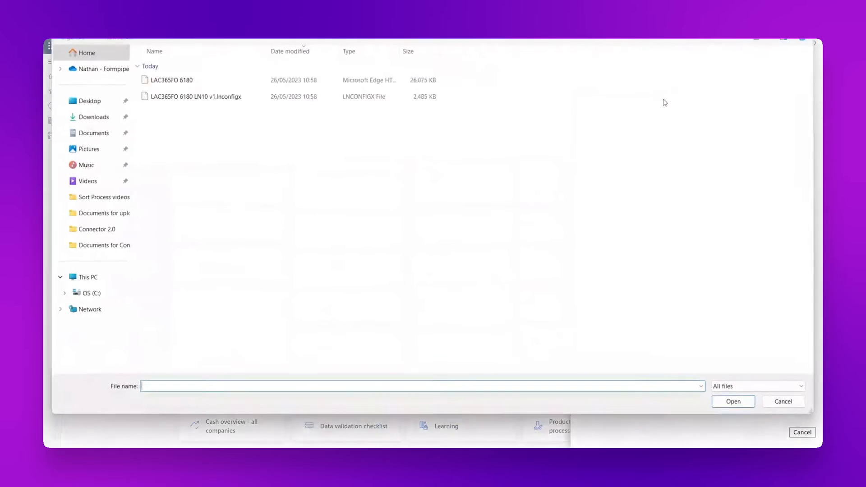
left_click(199, 78)
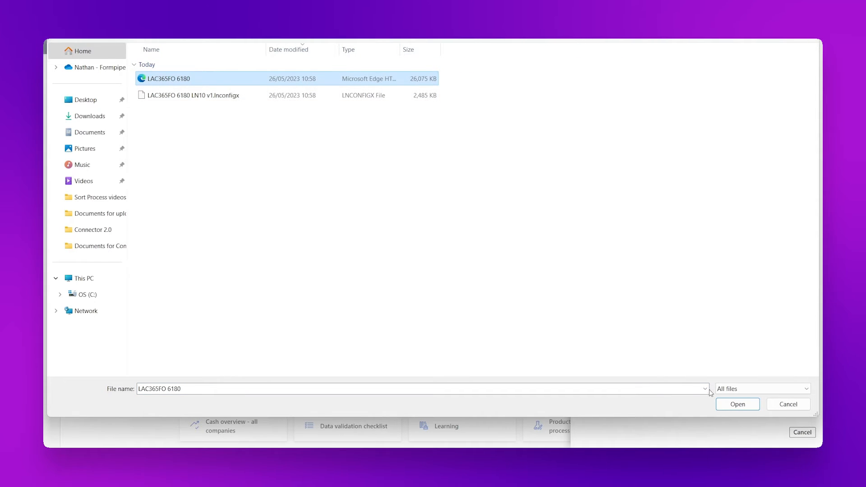
left_click(738, 404)
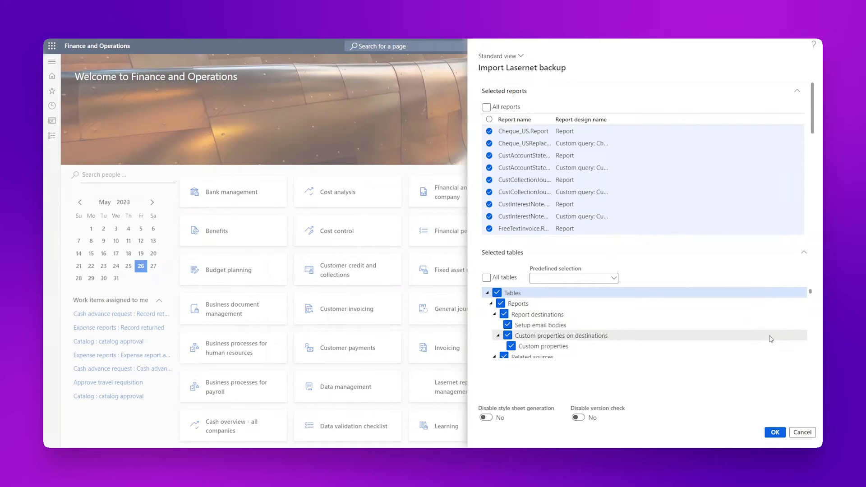
- Accept all listed reports and tables and import them into company DAT with default batch options
left_click_drag(809, 112, 819, 161)
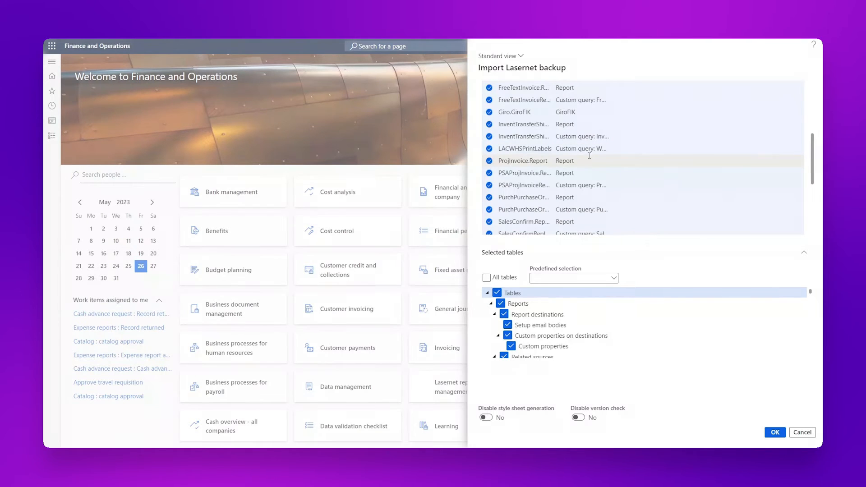
left_click_drag(813, 294, 819, 315)
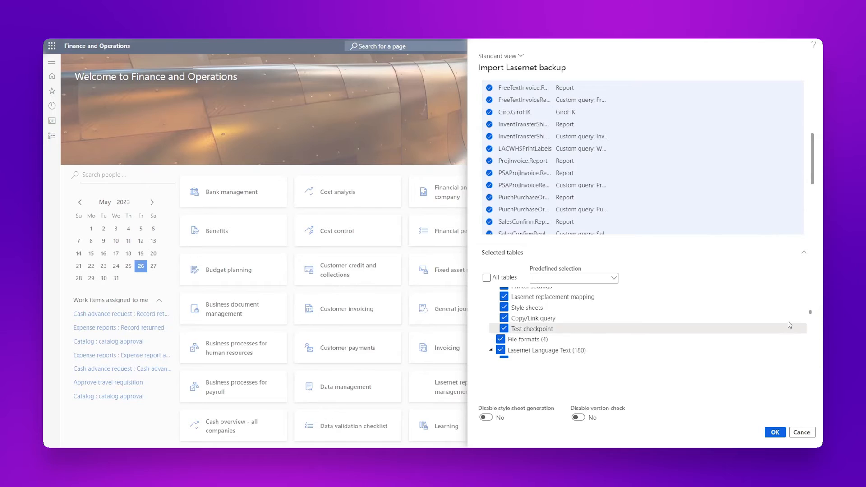
left_click(776, 433)
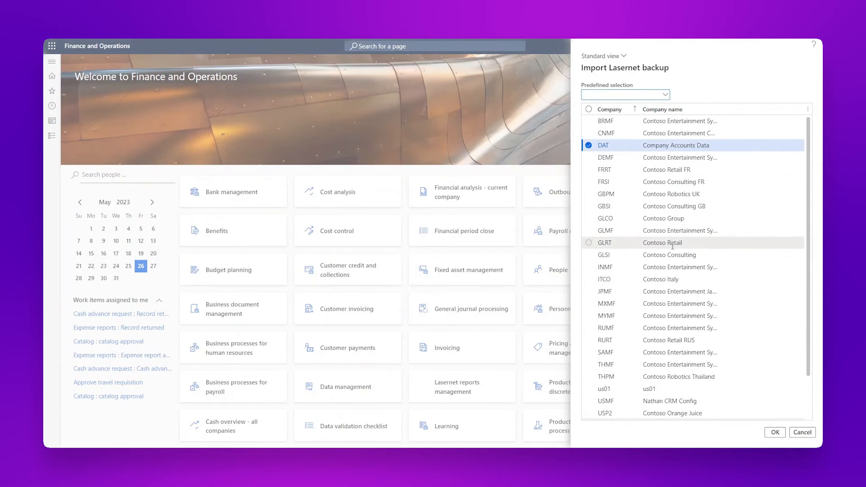
left_click(777, 433)
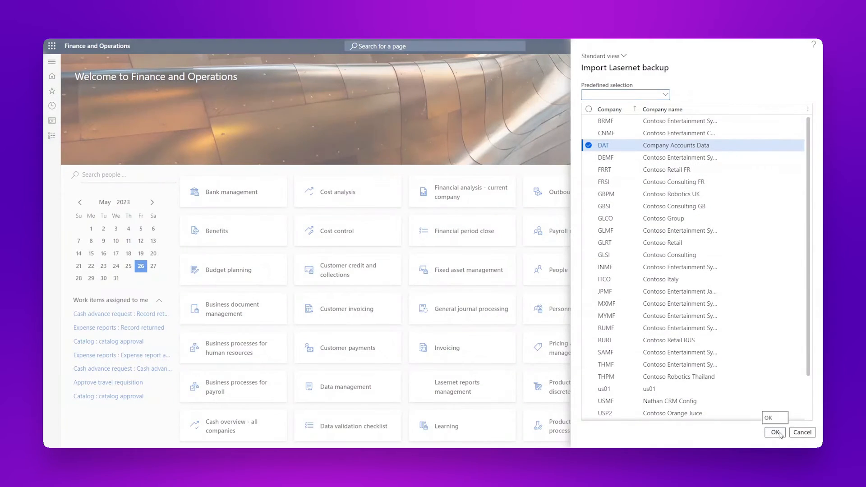
left_click(777, 433)
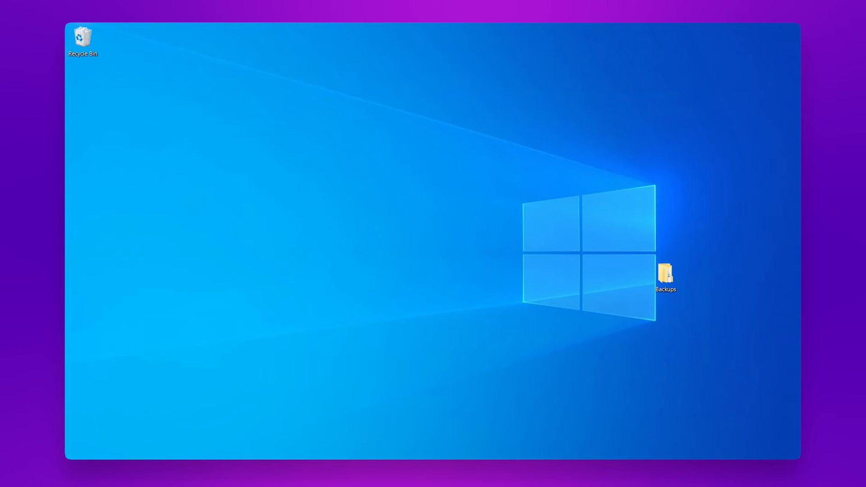
- Launch Lasernet Developer 10, sign in to server LN10, and start Import configuration
key("super")
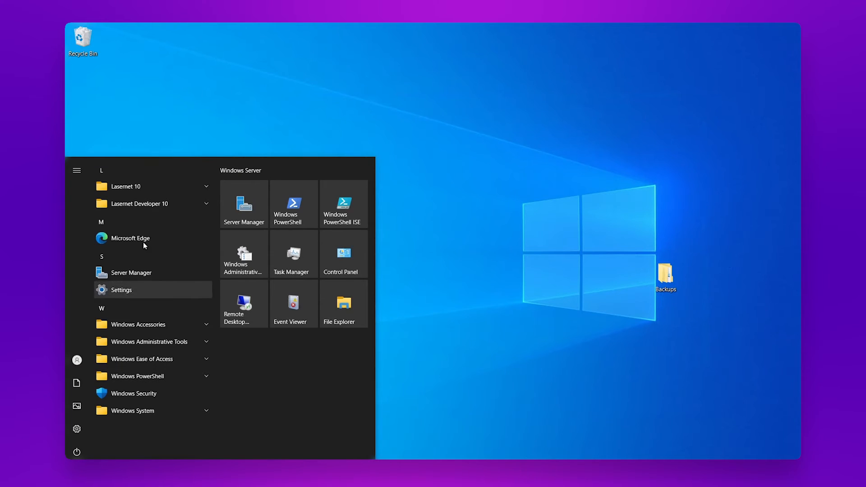
left_click(141, 199)
left_click(145, 220)
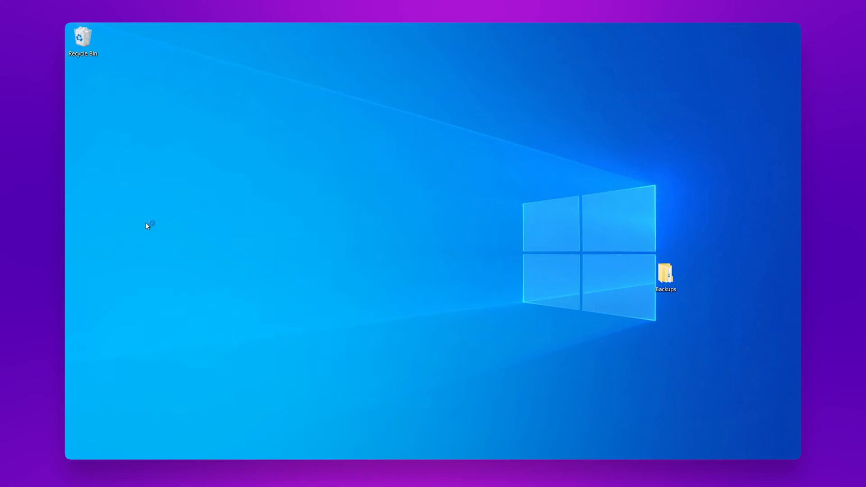
left_click(587, 343)
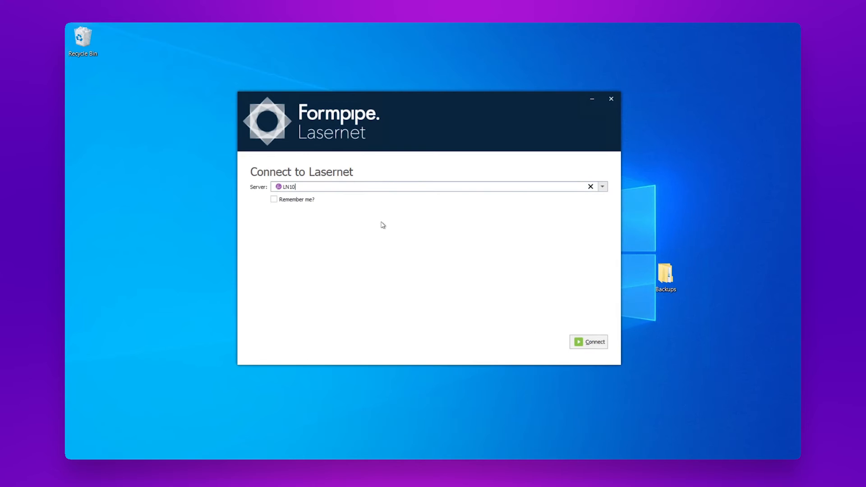
type("admin")
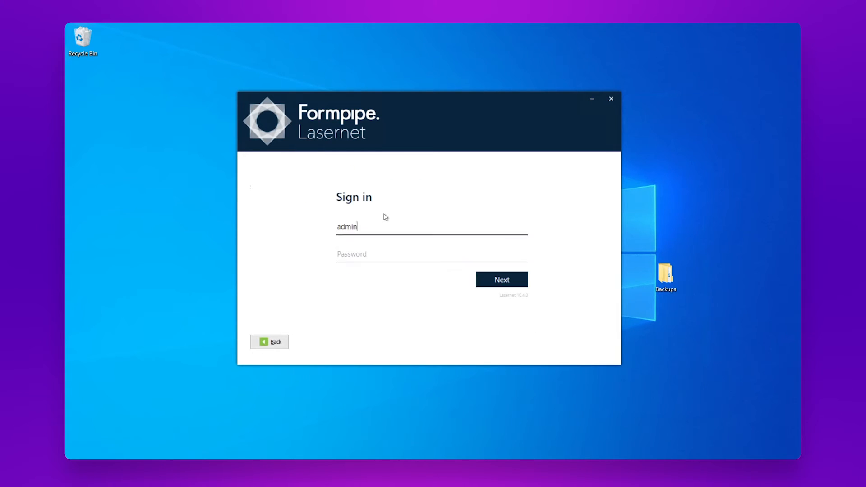
key("Tab")
type("••")
key("Return")
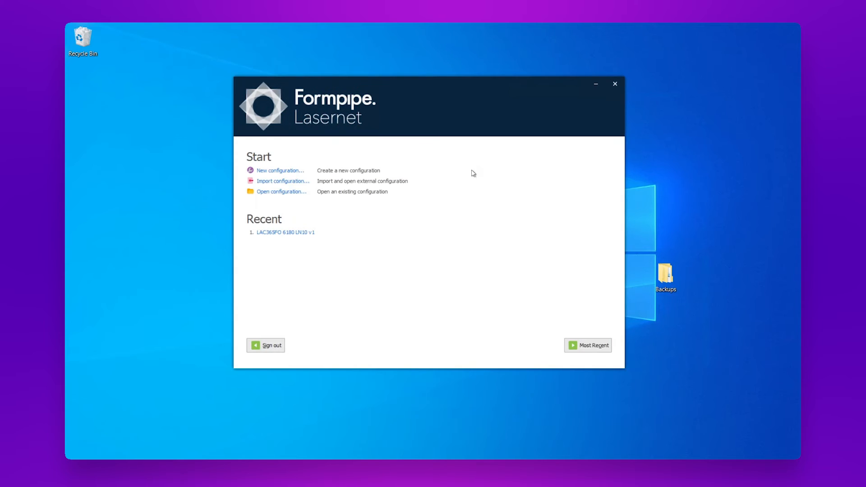
left_click(284, 182)
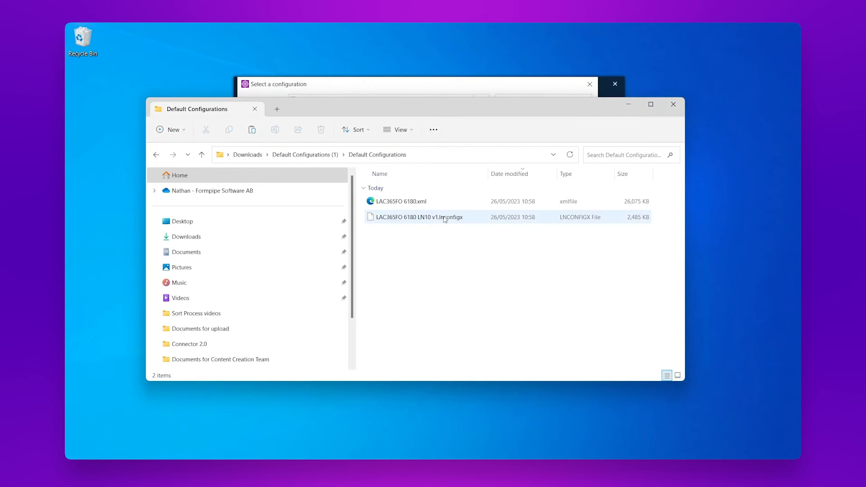
- Copy the LAC365FO 6180 LN10 v1.lnconfigx file into the Documents folder
right_click(445, 219)
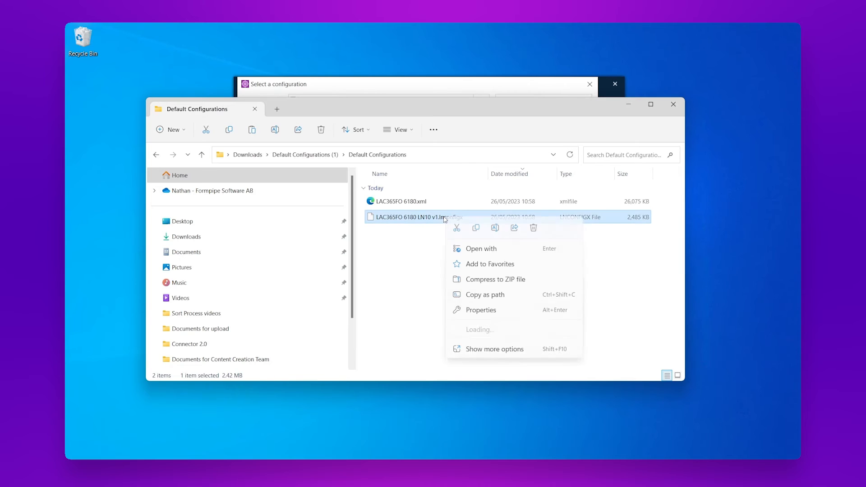
left_click(475, 229)
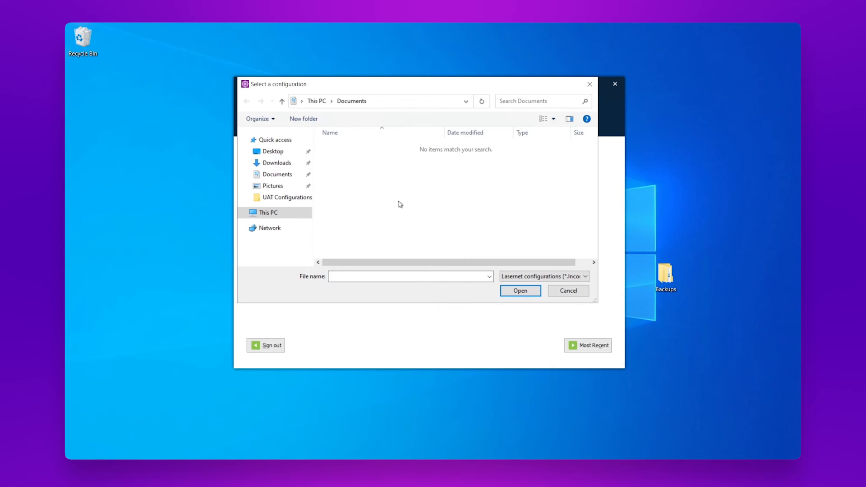
right_click(399, 204)
left_click(434, 253)
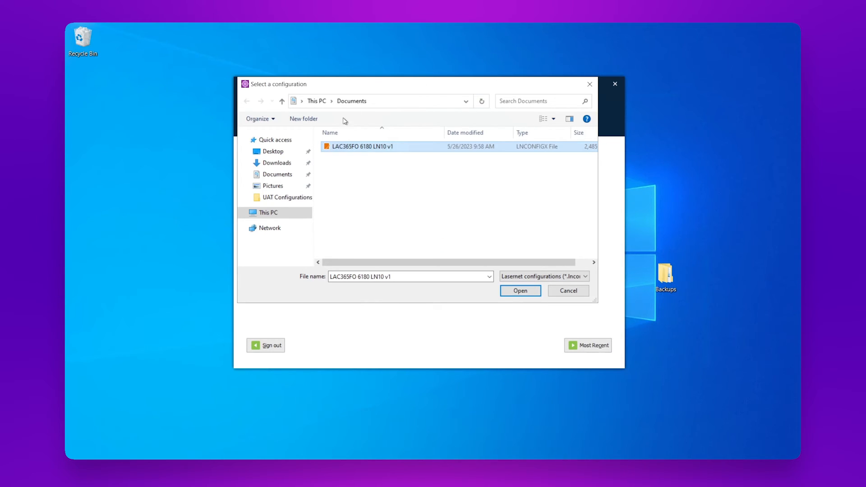
- Rename the copy to LAC365FO 6180 LN10 v2 and open it for import
right_click(390, 151)
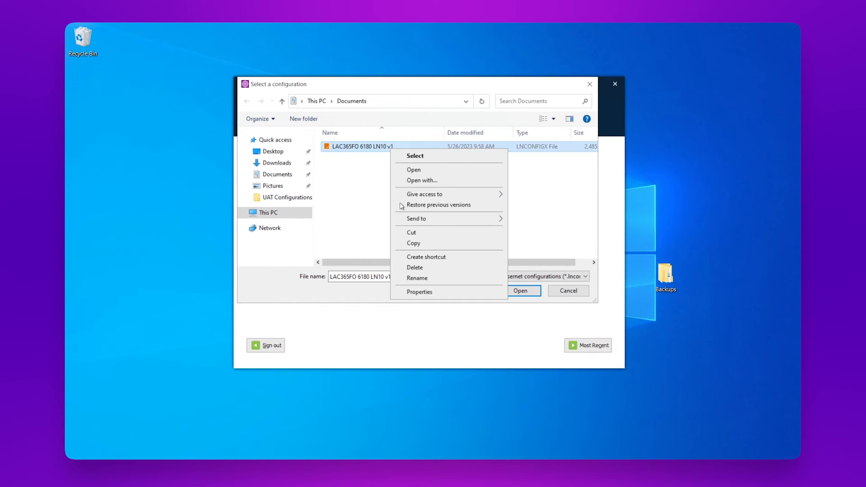
left_click(441, 278)
left_click(399, 146)
key("BackSpace")
type("2")
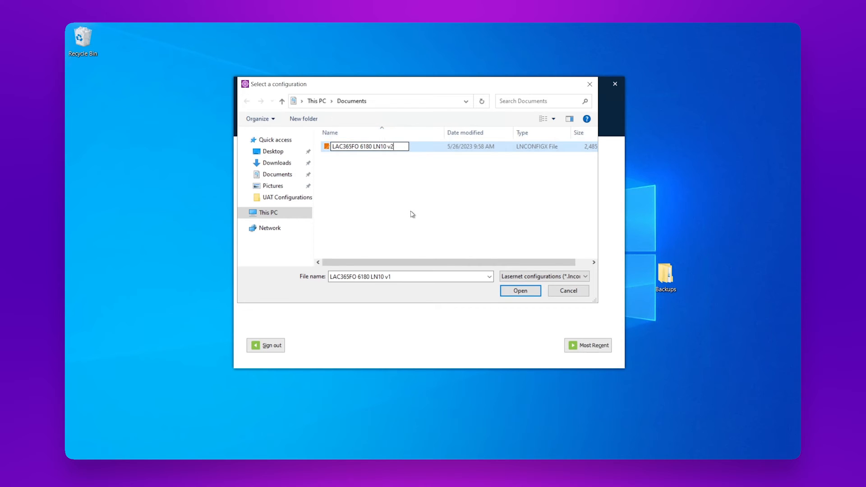
left_click(409, 214)
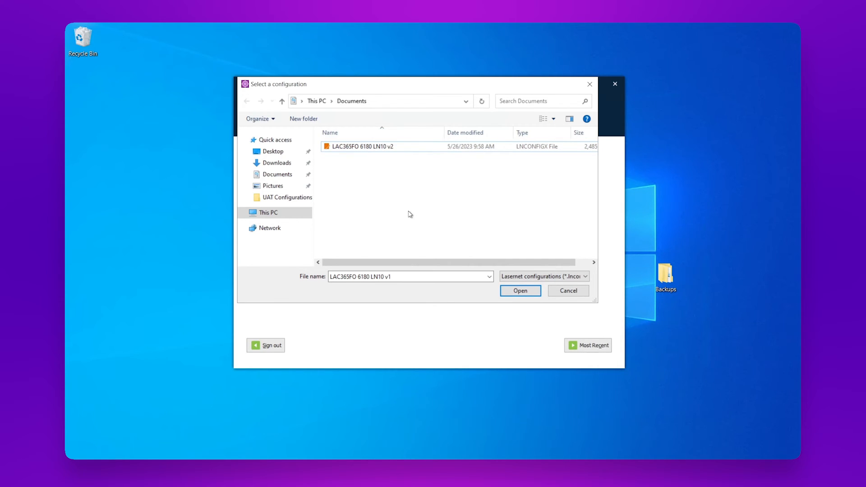
left_click(380, 151)
left_click(519, 292)
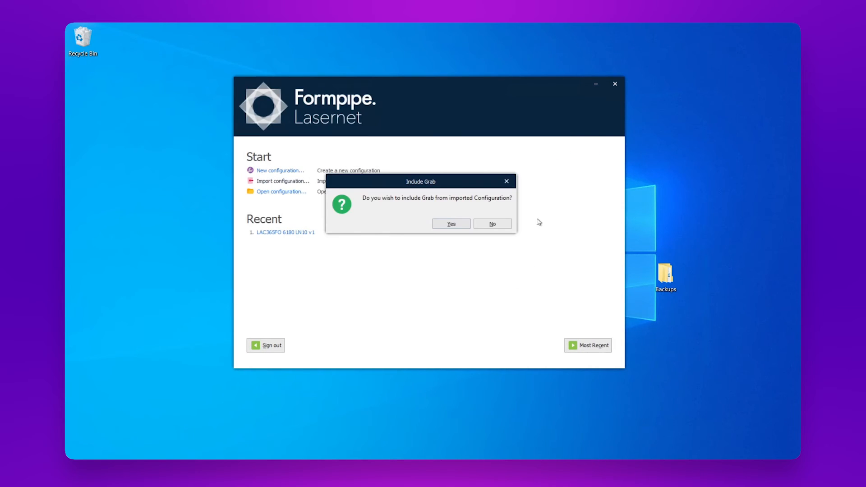
- Import the configuration without Grab and review its Forms thumbnails
left_click(492, 224)
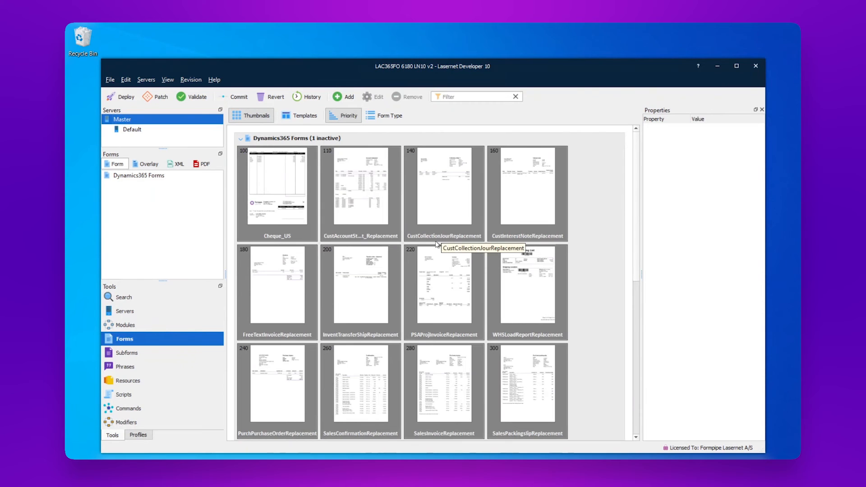
scroll(411, 198, "down", 3)
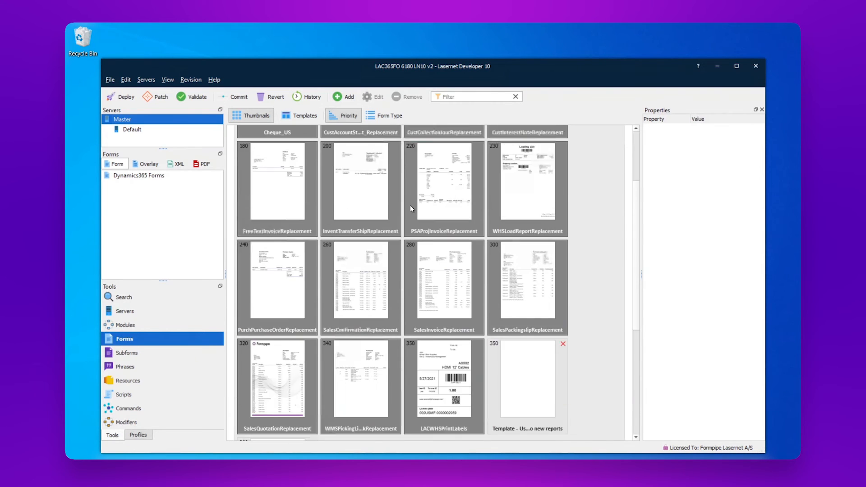
scroll(411, 208, "down", 2)
scroll(411, 208, "up", 5)
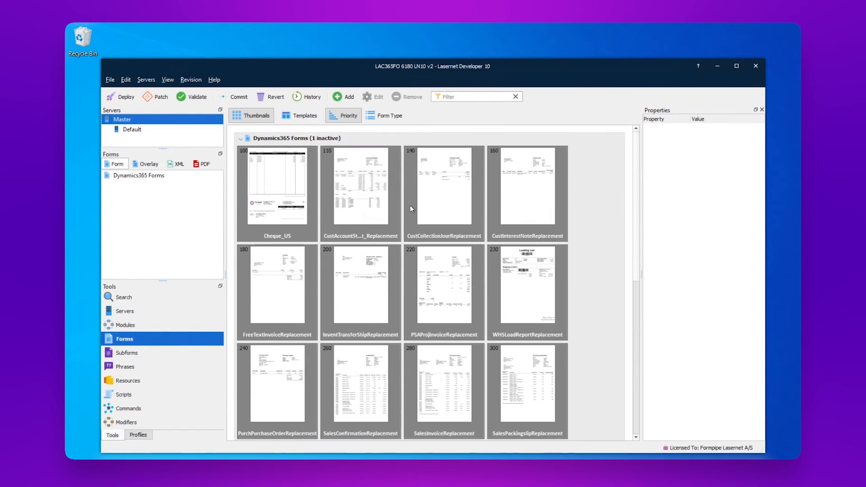
- Display the module flow diagram for the Default server under Modules
left_click(123, 326)
left_click(131, 129)
left_click_drag(340, 438, 496, 437)
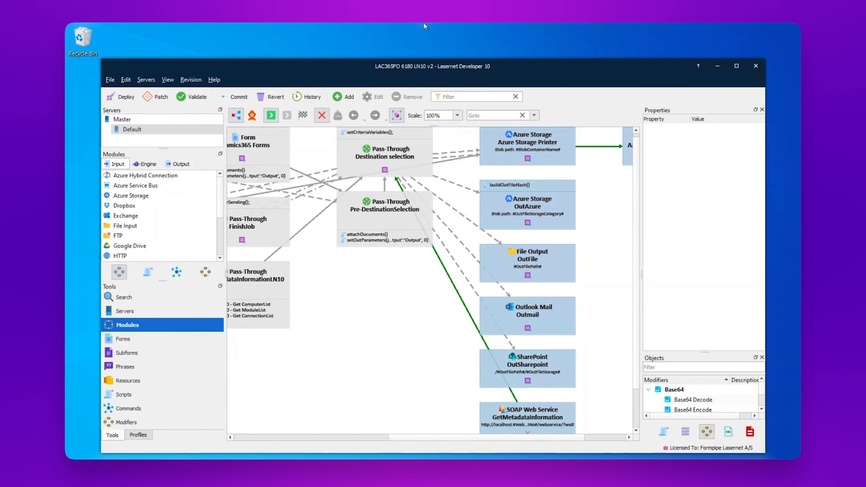
mouse_move(425, 25)
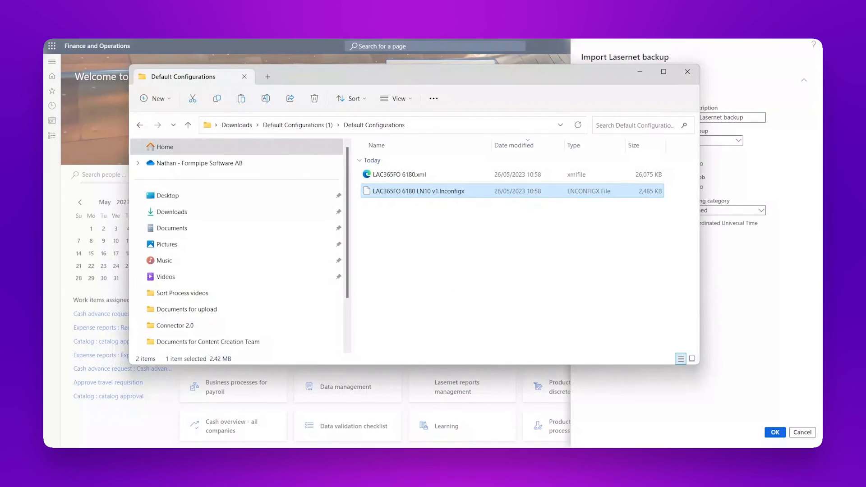
- Close File Explorer and go to Lasernet > Common > Reports to list the imported reports
left_click(639, 73)
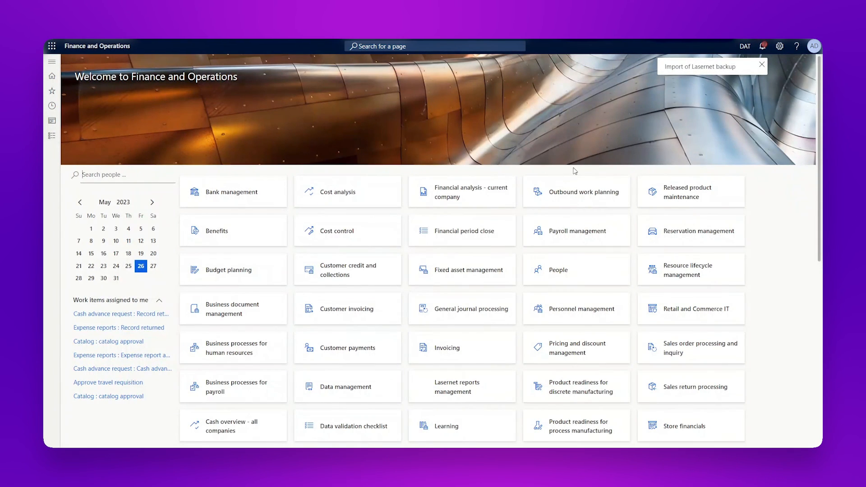
left_click(52, 135)
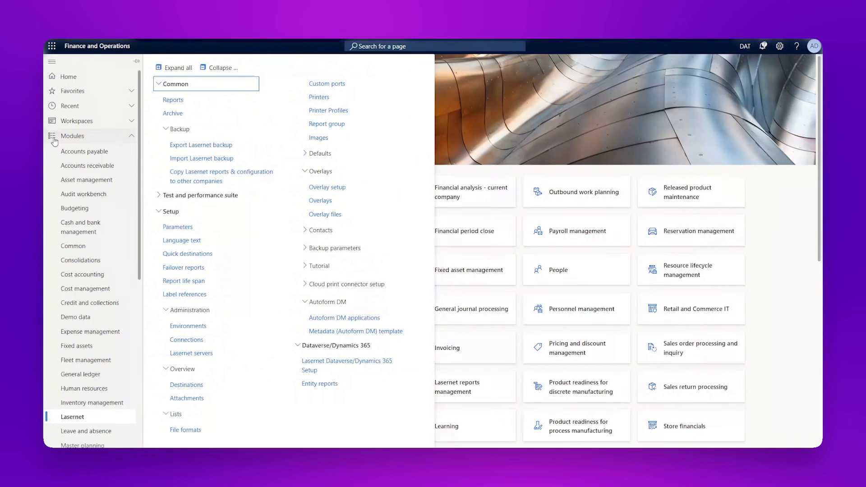
left_click(181, 103)
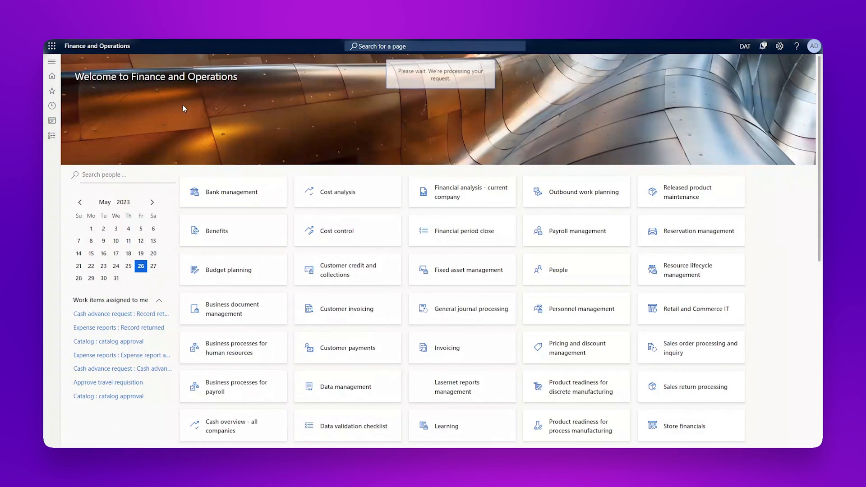
scroll(225, 139, "down", 1)
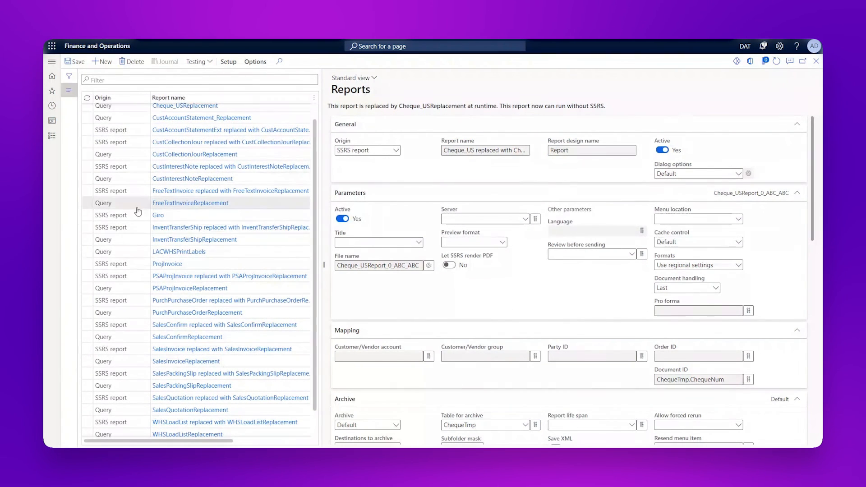
- Run Setup > Query wizard for SalesConfirmReplacement, advancing past Query source and Tables
left_click(187, 337)
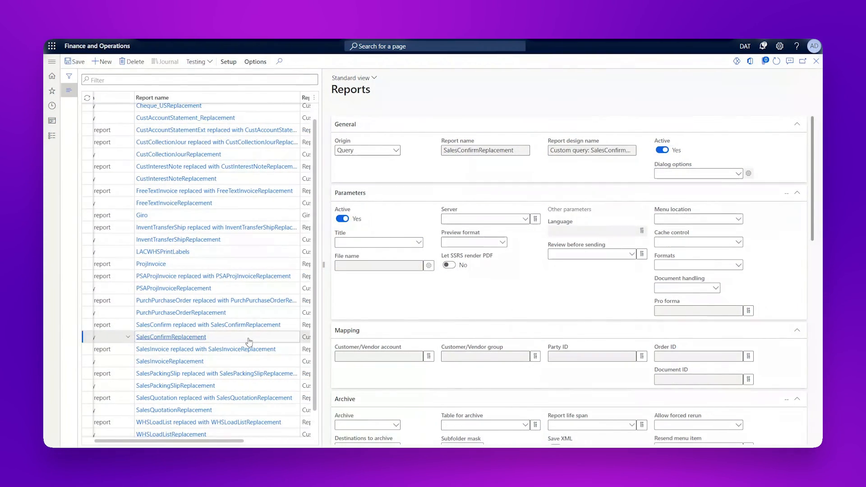
left_click(230, 64)
left_click(446, 87)
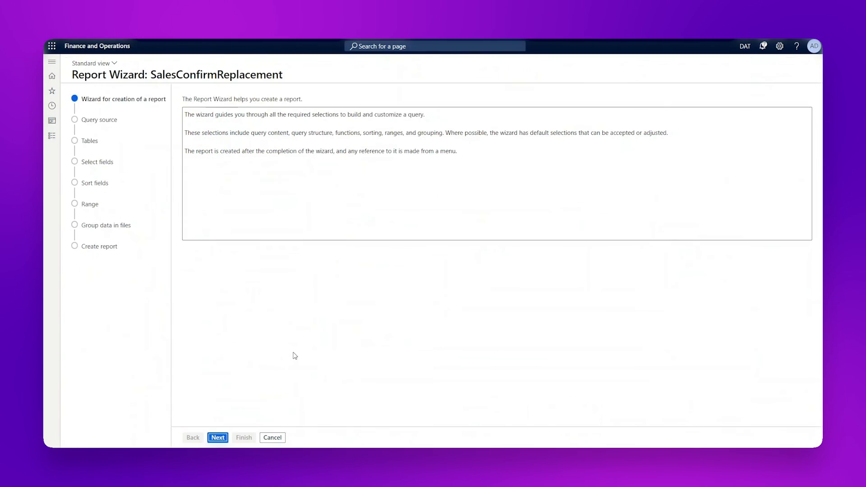
left_click(219, 437)
left_click(220, 438)
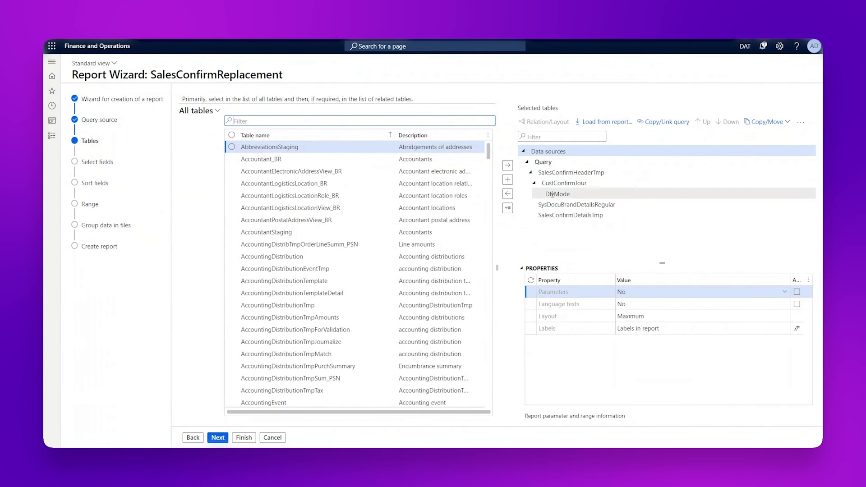
left_click(217, 437)
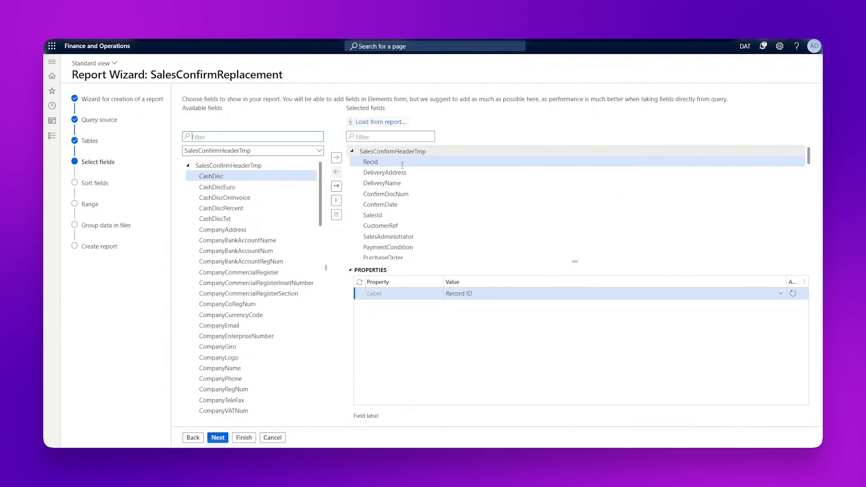